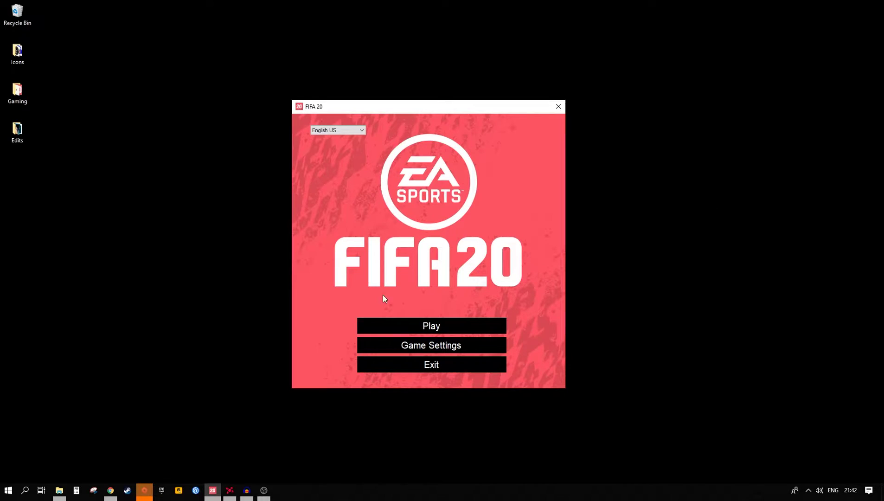
Step: Bring up the RTSS download page, then minimize the browser to reveal the FIFA 20 launcher
left_click(112, 489)
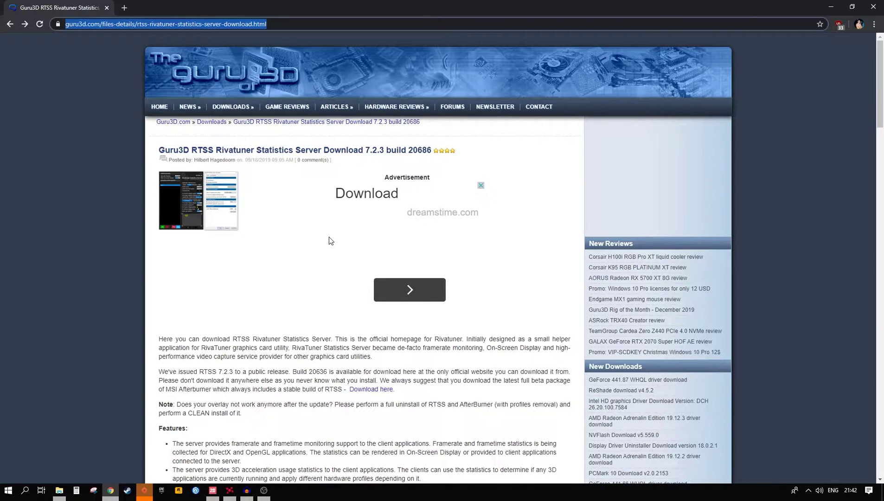
left_click(829, 8)
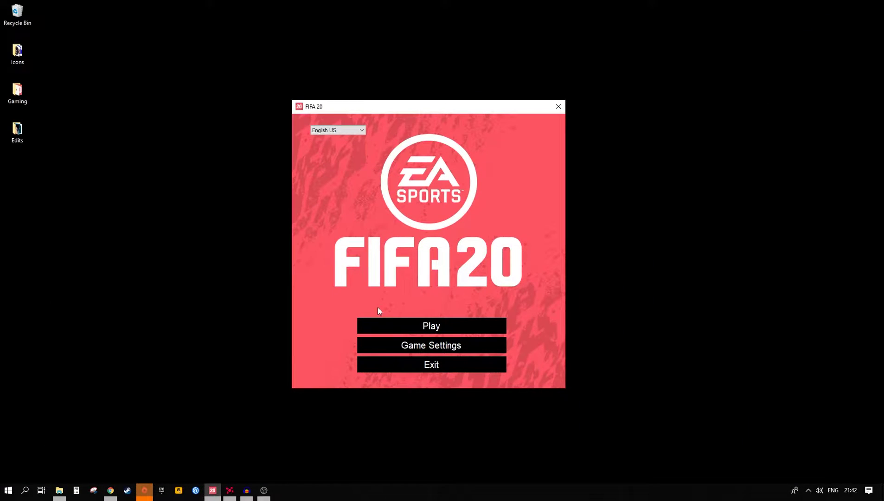
left_click(376, 325)
Step: Open RivaTuner Statistics Server from the system tray and drag it right of the launcher
left_click(808, 490)
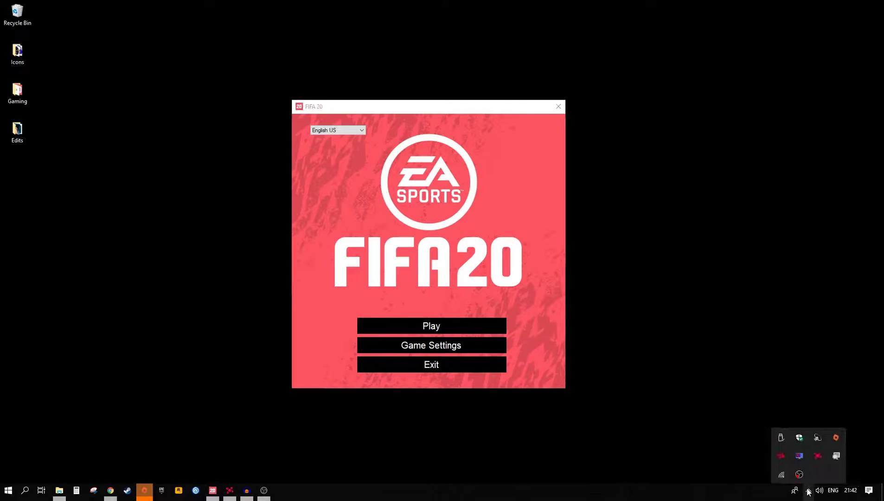
left_click(799, 457)
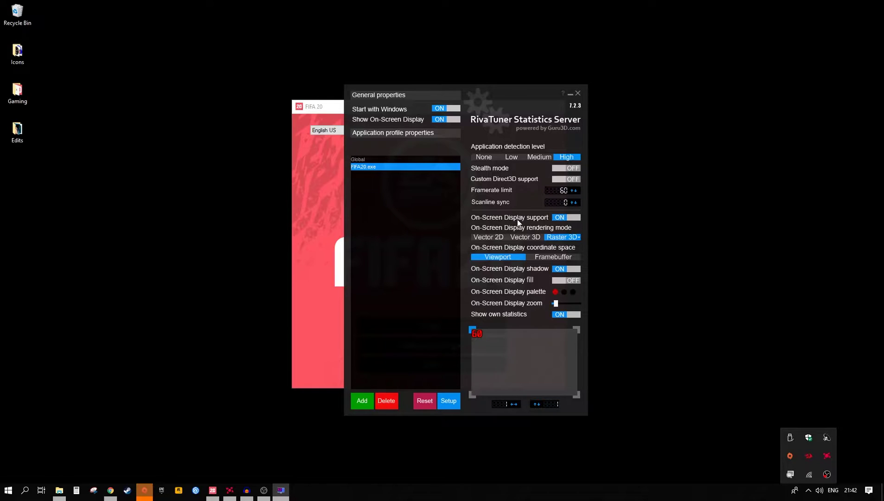
left_click_drag(490, 90, 730, 93)
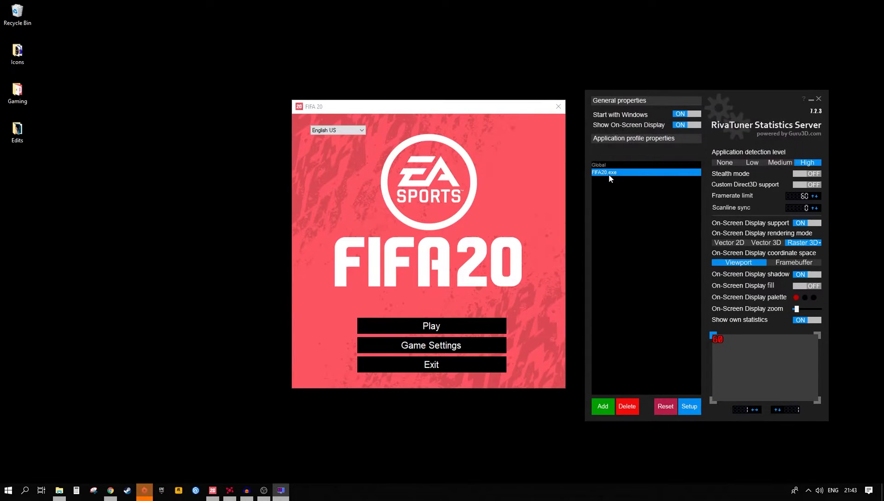
Step: Add the FIFA 20 shortcut from the Gaming folder as a profile and confirm its 60 fps limit
left_click(603, 406)
double_click(649, 273)
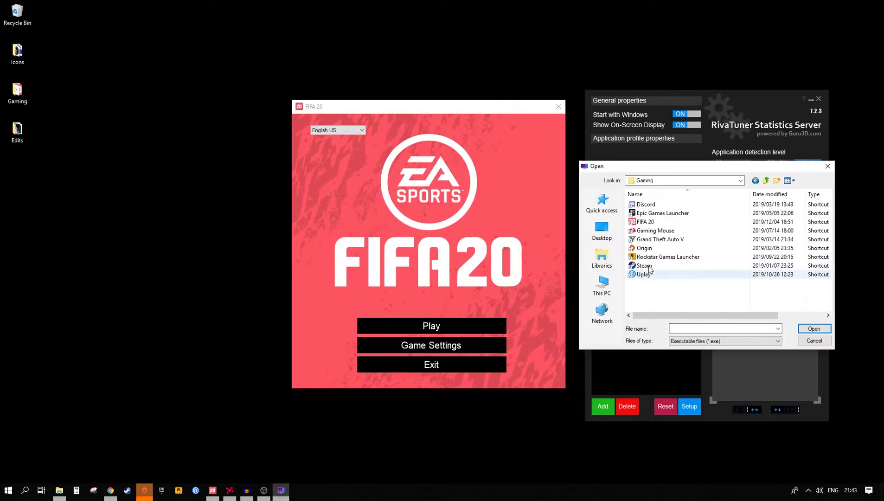
left_click(645, 222)
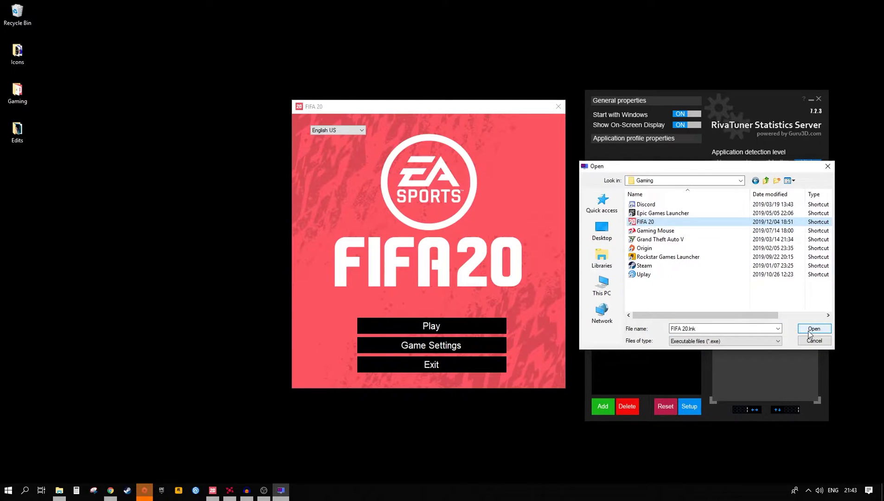
left_click(828, 168)
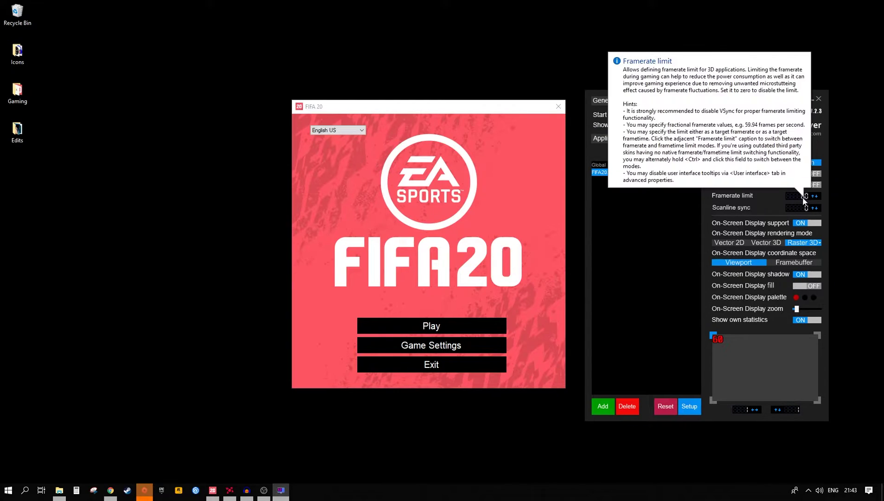
mouse_move(804, 196)
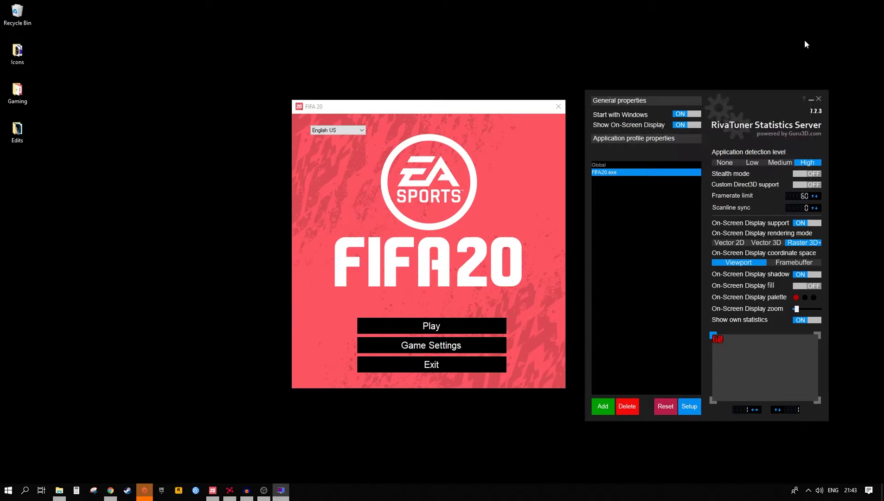
Step: Minimize RivaTuner and review the RX 470's Global Graphics settings, including Anti-Lag and Enhanced Sync
left_click(811, 99)
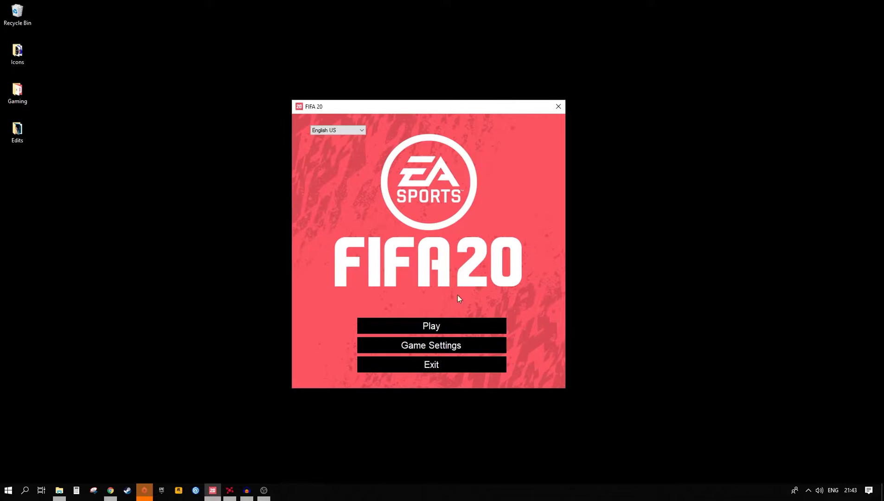
left_click(230, 490)
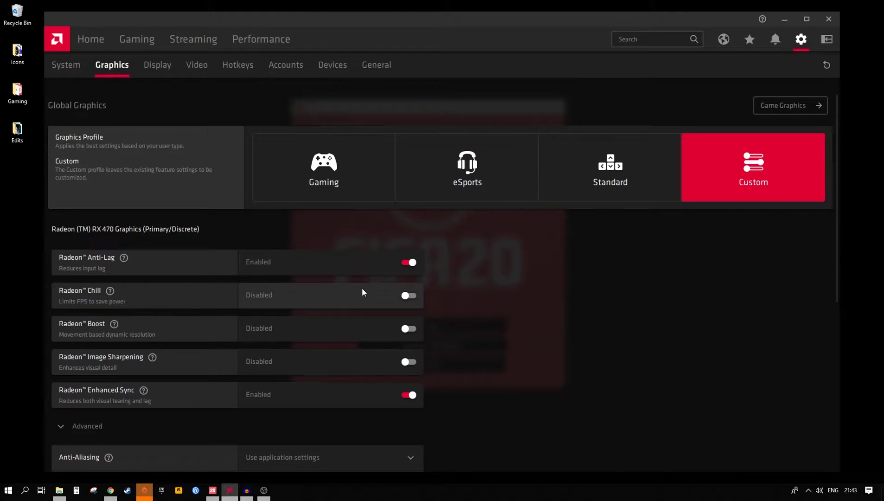
scroll(362, 288, "down", 2)
scroll(360, 290, "up", 2)
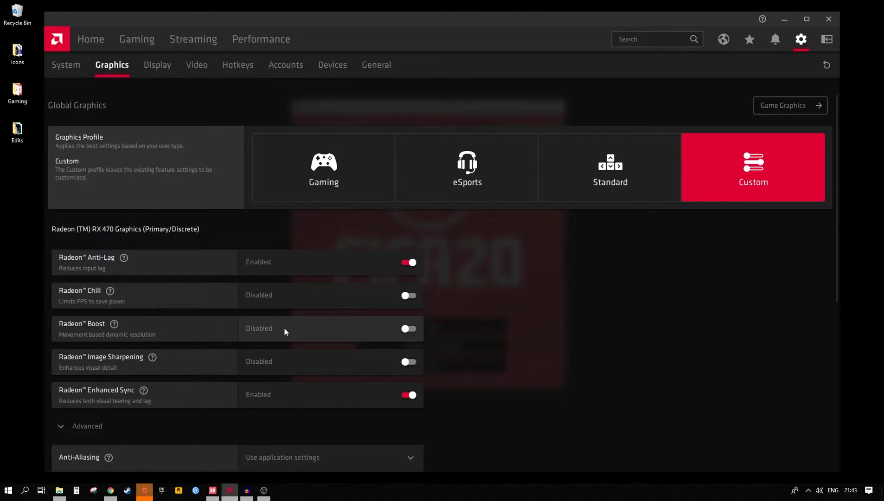
scroll(152, 357, "down", 2)
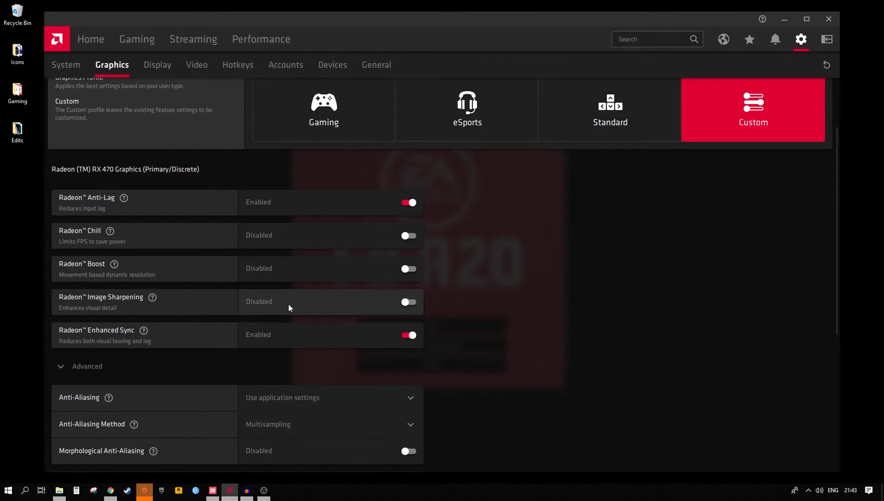
scroll(288, 303, "down", 3)
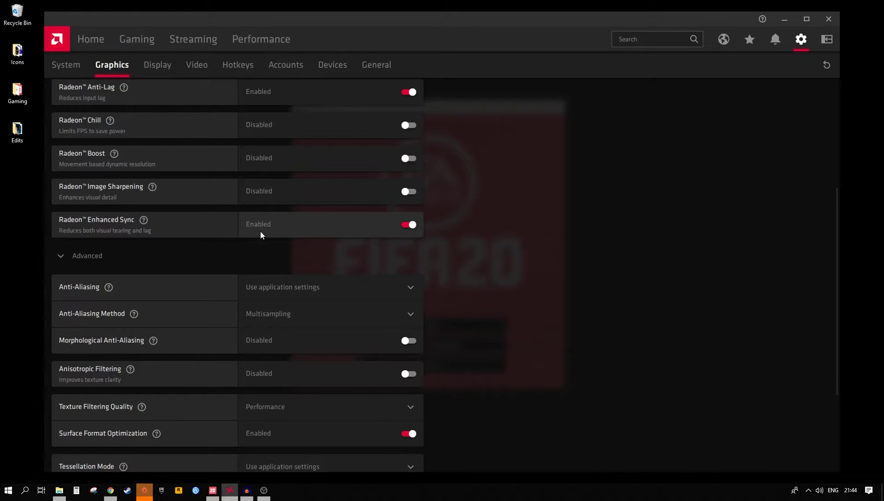
mouse_move(139, 226)
scroll(239, 244, "down", 3)
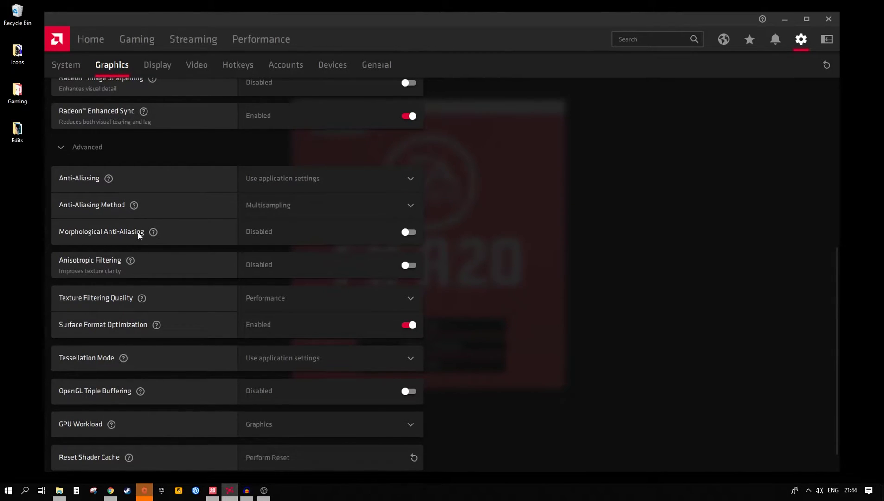
scroll(130, 229, "down", 1)
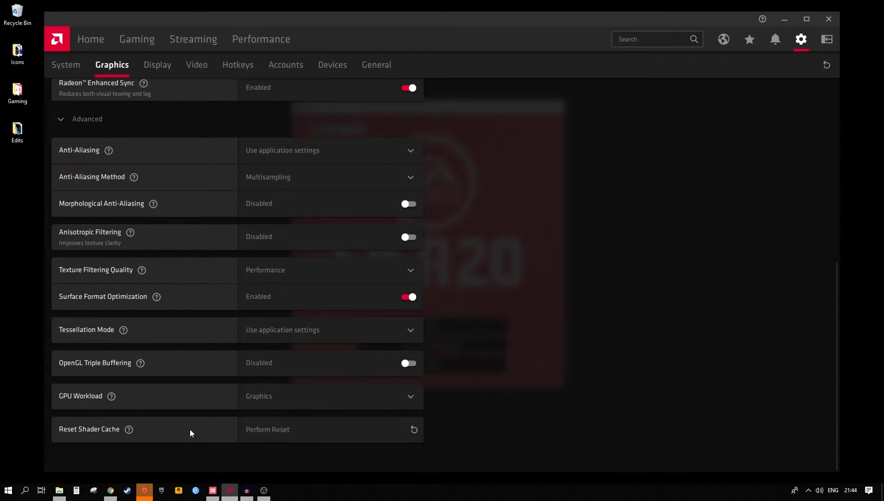
scroll(330, 386, "up", 6)
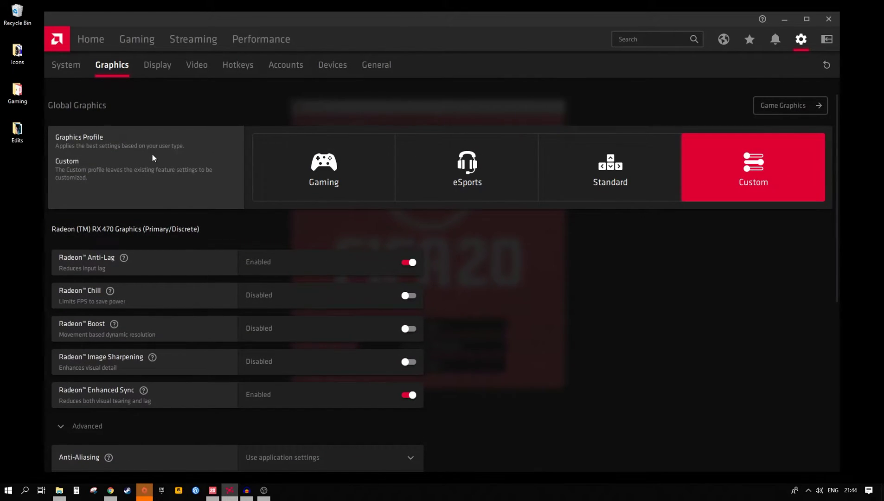
scroll(282, 272, "down", 6)
scroll(280, 273, "up", 6)
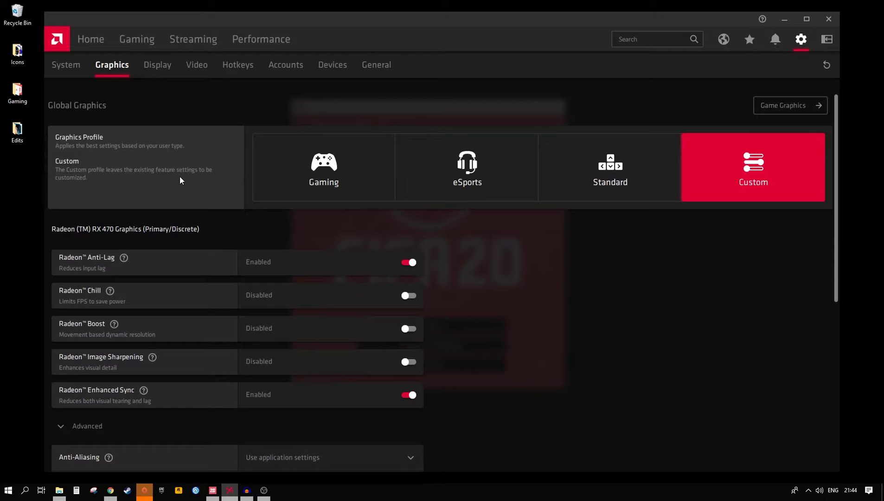
Step: Open the FIFA 20 profile in the Gaming library and expand its Advanced graphics options
left_click(138, 38)
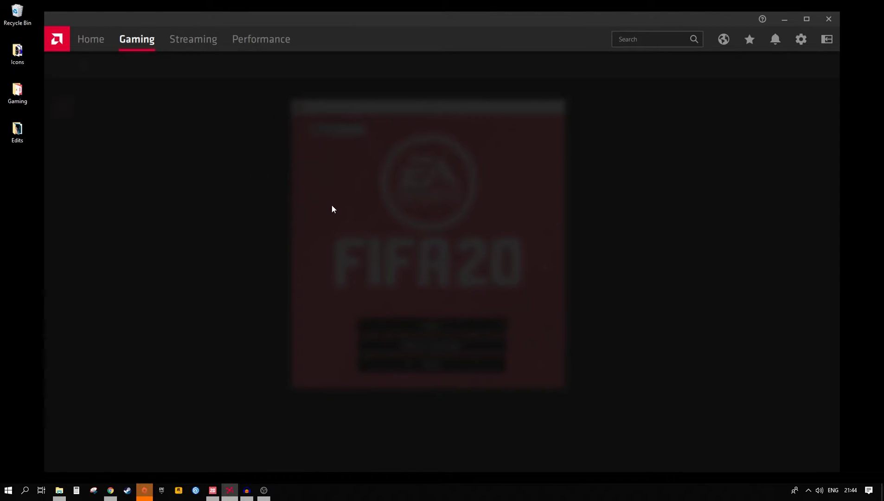
left_click(63, 66)
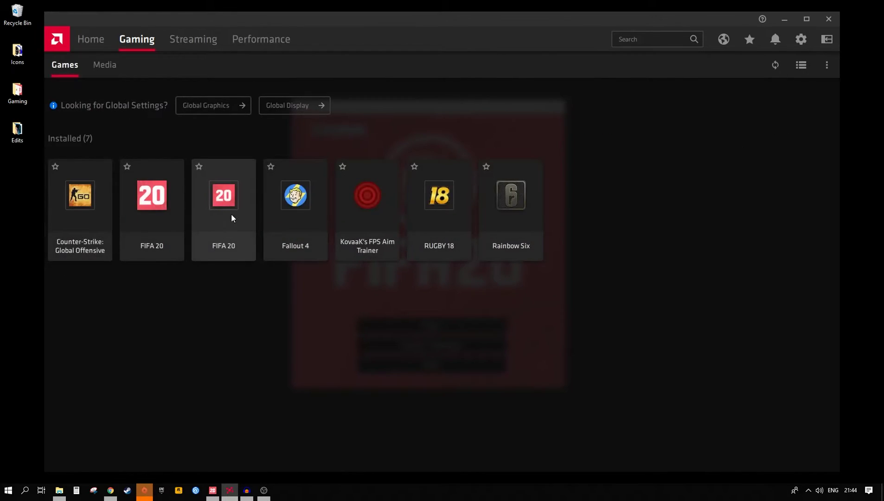
left_click(152, 213)
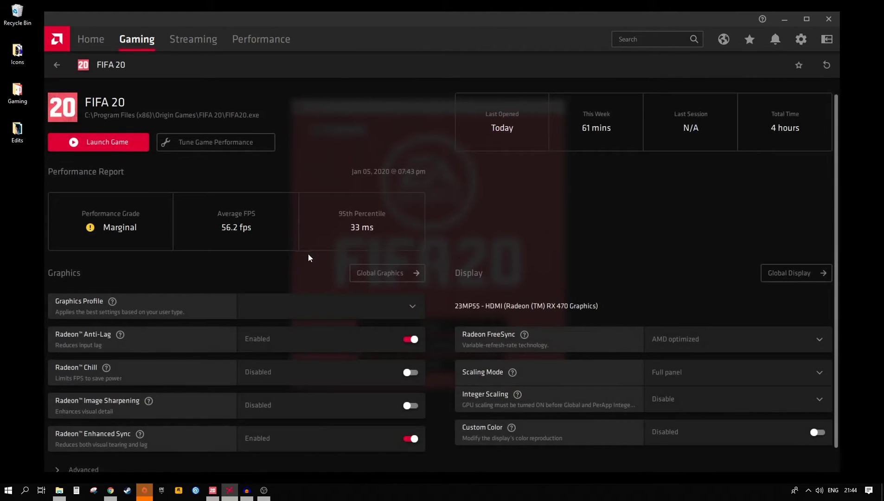
scroll(307, 310, "down", 1)
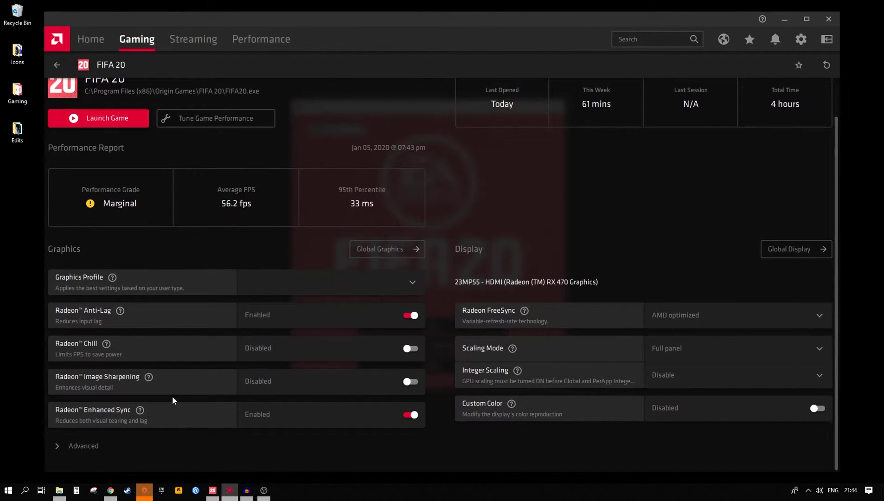
left_click(84, 445)
scroll(250, 357, "down", 5)
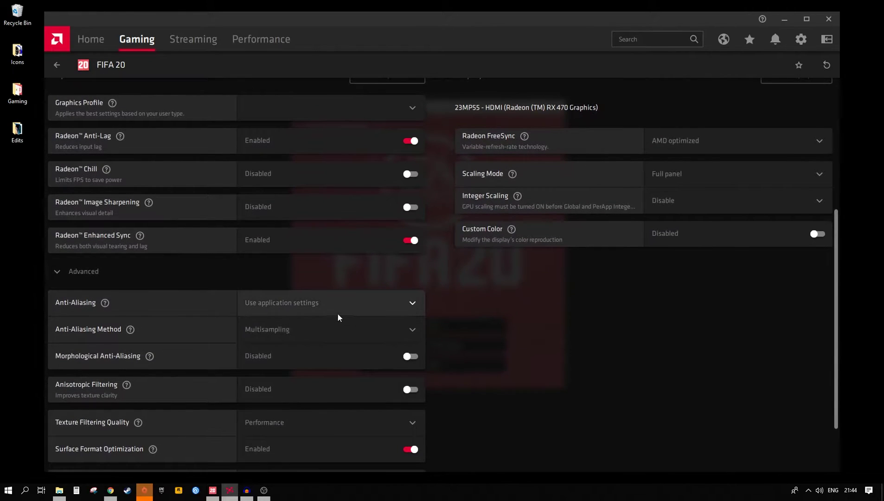
scroll(339, 312, "up", 2)
scroll(343, 313, "up", 3)
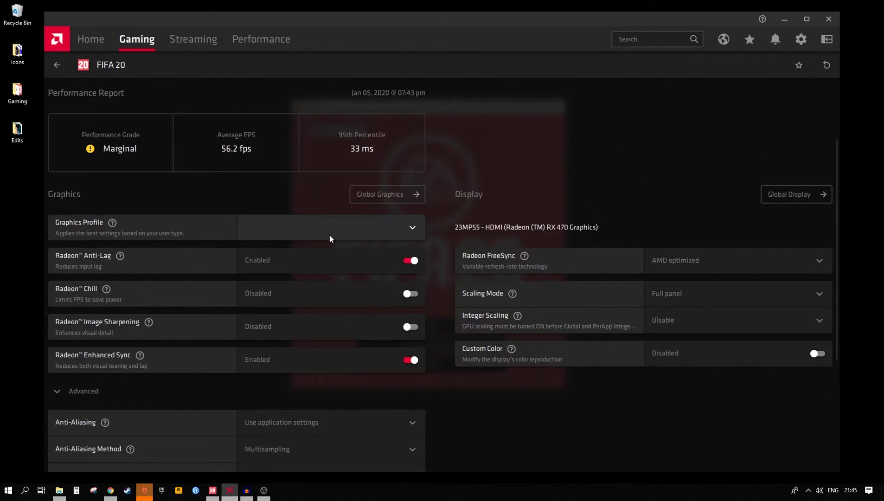
scroll(332, 239, "down", 8)
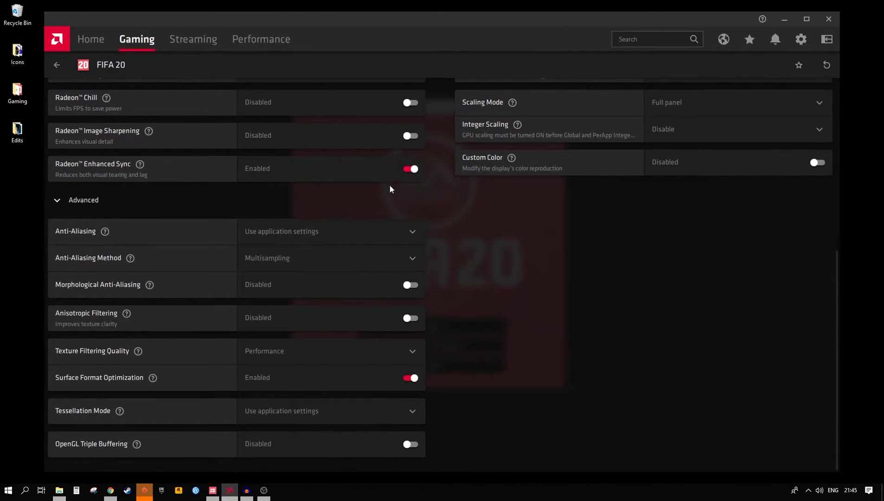
Step: Review FIFA 20 Game Settings: 1920x1080 full screen, High quality, 2x MSAA, no fps limit
left_click(784, 19)
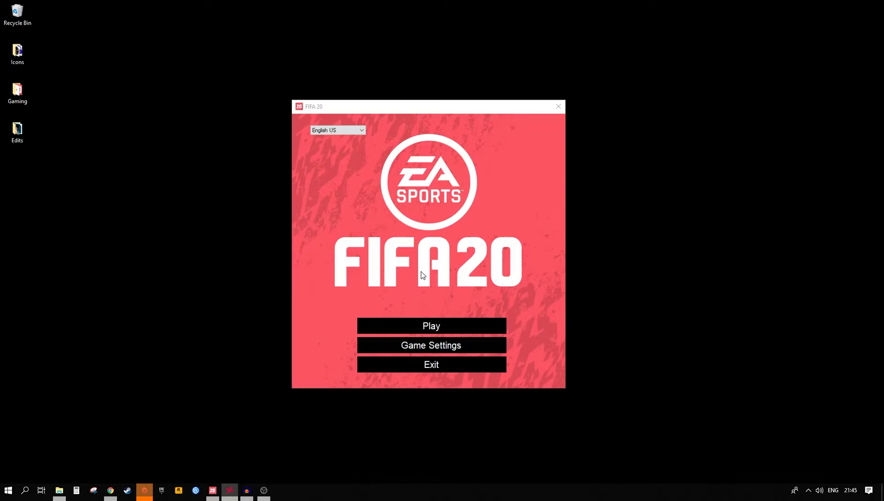
left_click(439, 346)
left_click_drag(238, 63, 448, 122)
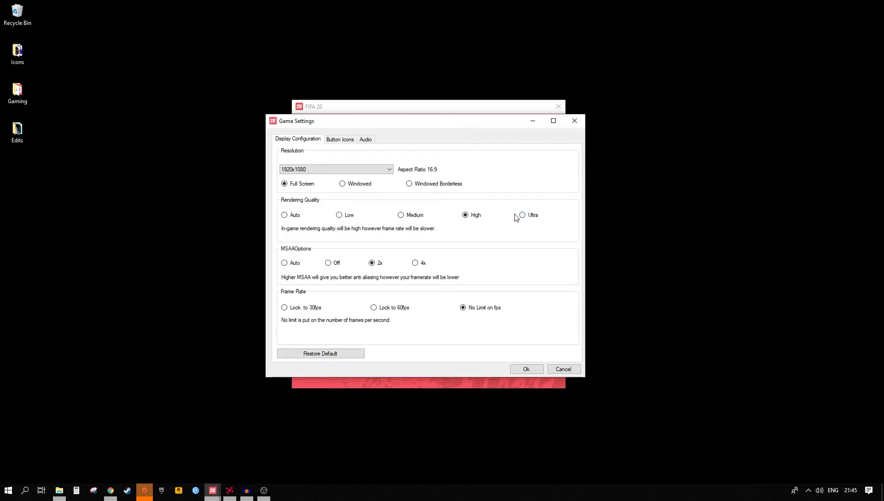
left_click(533, 122)
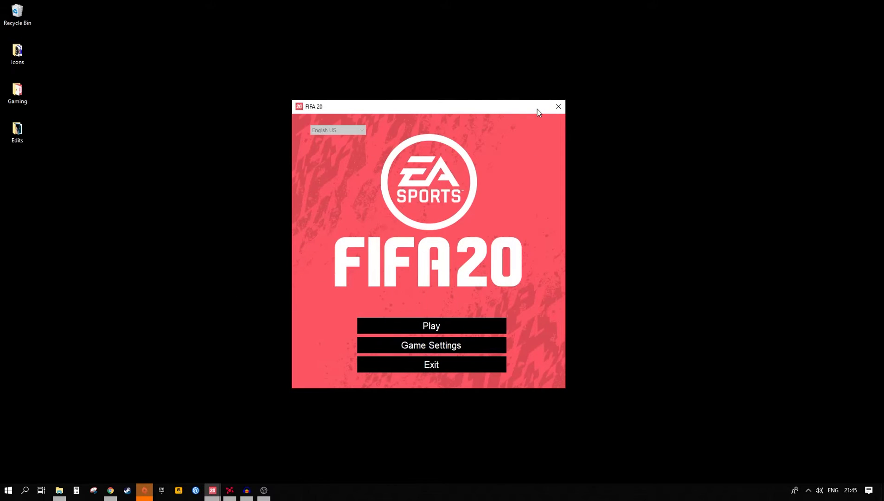